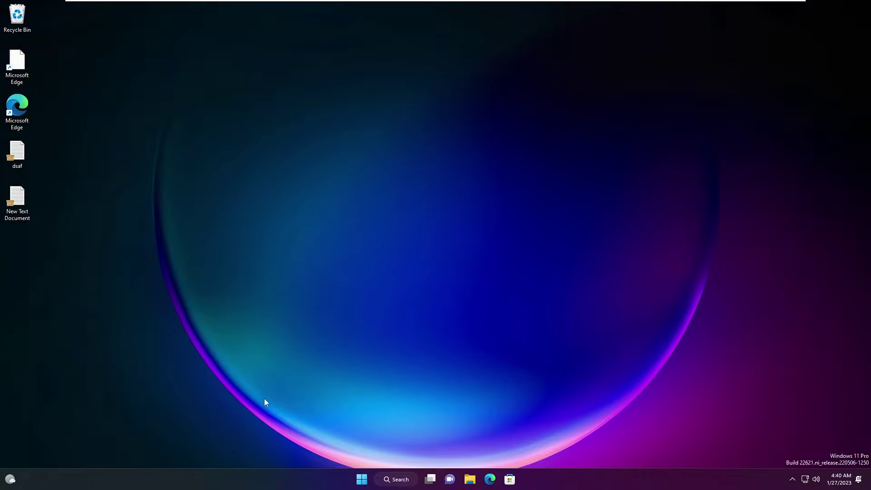
# Launch Settings from the Start right-click menu and go to Accounts › Other users
pyautogui.rightClick(362, 480)
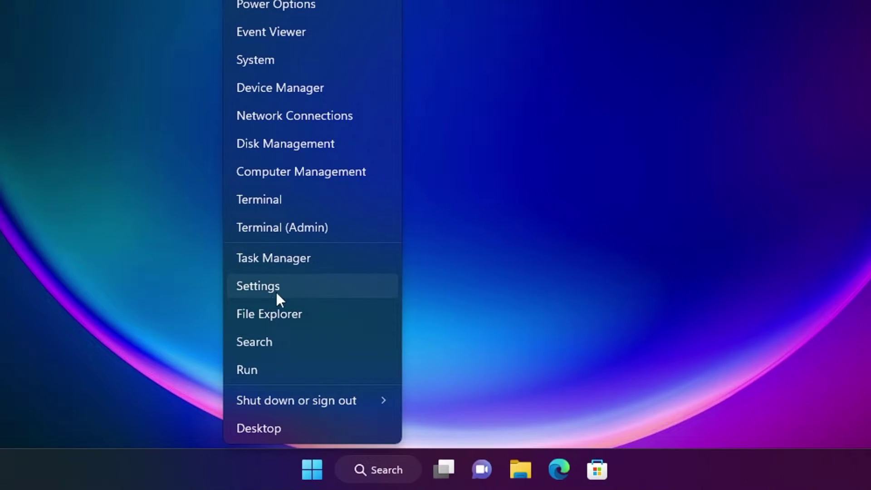
pyautogui.click(276, 289)
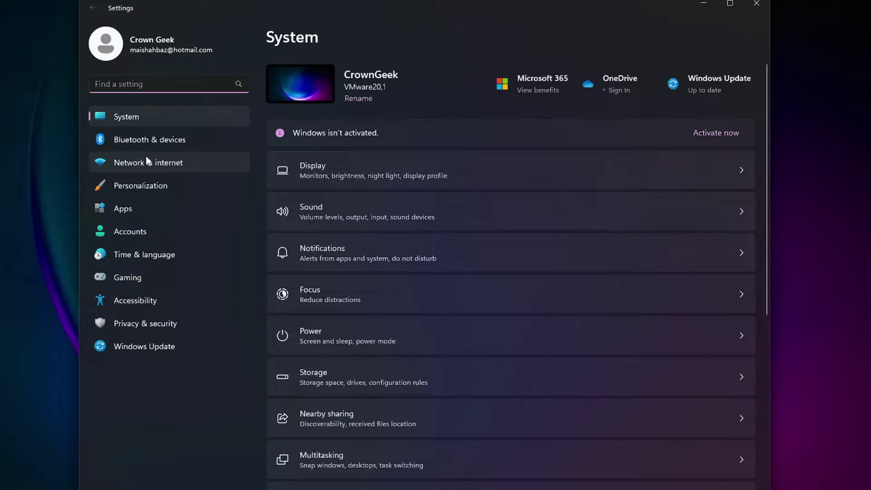
pyautogui.click(134, 236)
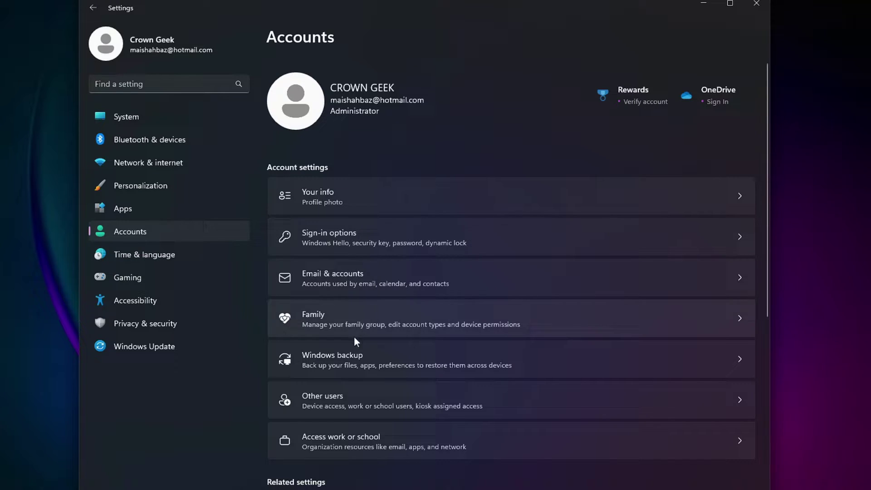
pyautogui.click(348, 398)
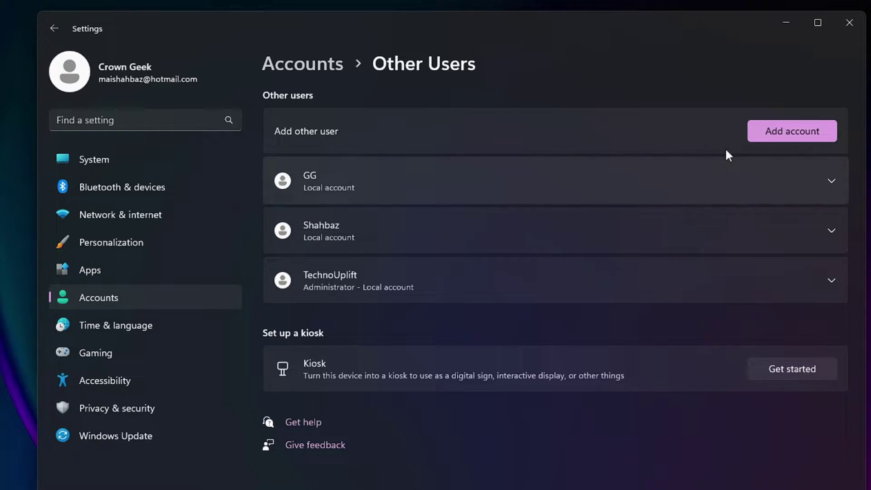
# Choose Add account, skip the sign-in information, and add a user without a Microsoft account
pyautogui.click(769, 131)
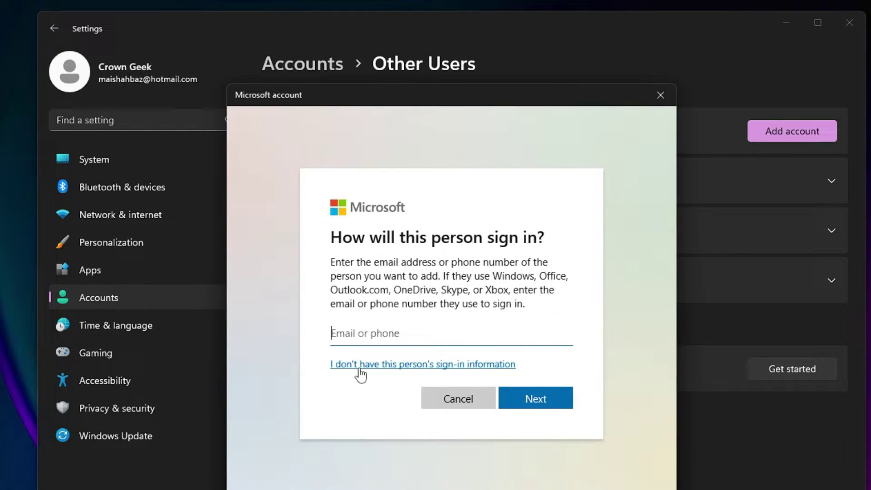
pyautogui.click(482, 367)
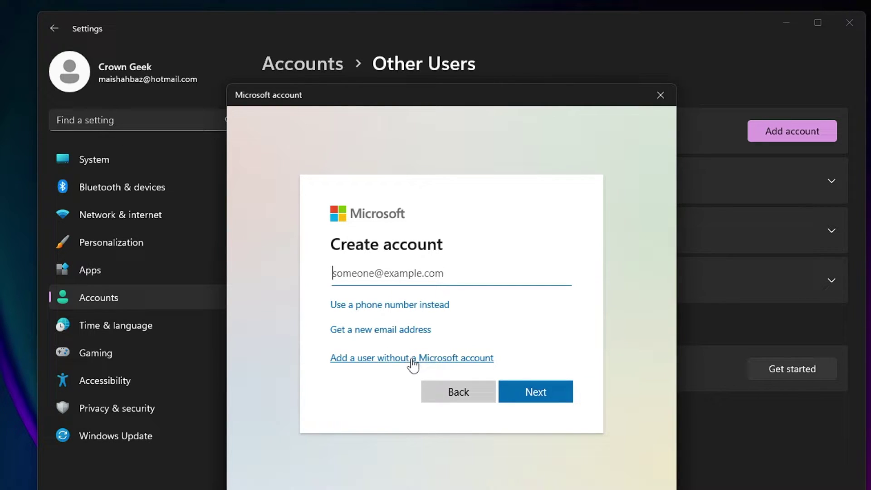
pyautogui.click(431, 361)
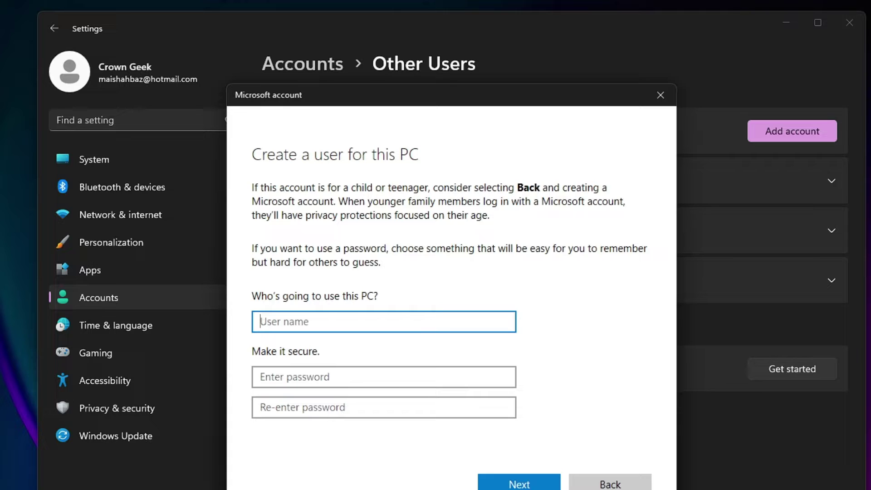
# Enter the user name for Local 1 and type the password twice
pyautogui.write('Local 1')
pyautogui.click(269, 372)
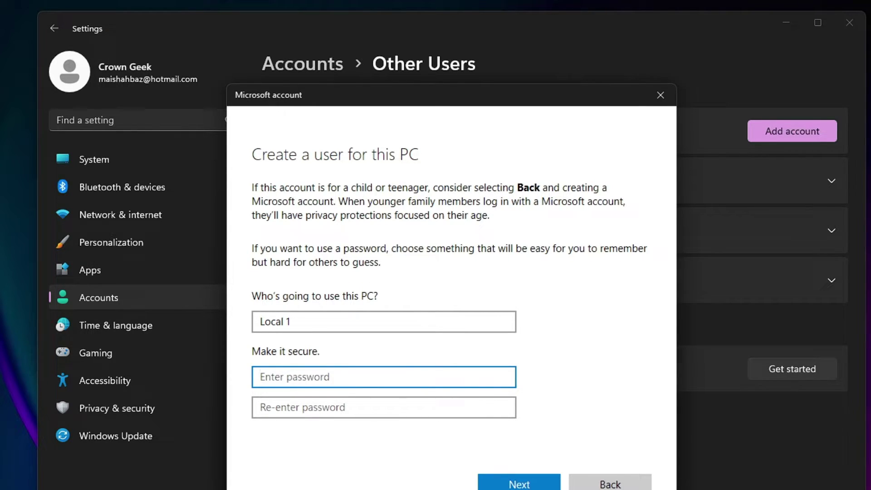
pyautogui.write('**********')
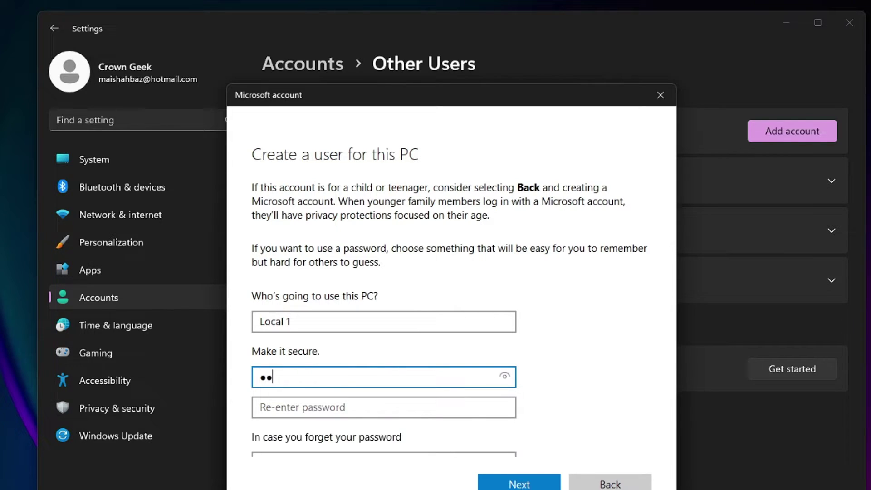
pyautogui.press('Tab')
pyautogui.write('**********')
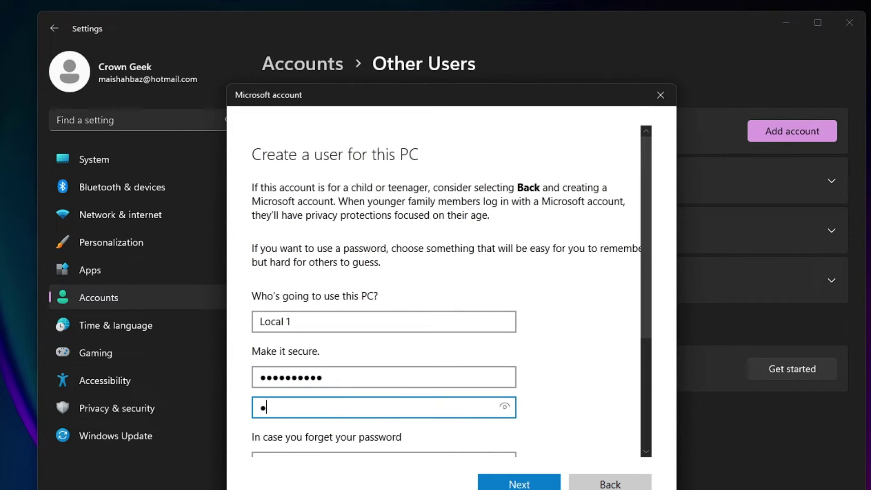
# Pick the first pet's name as the first security question
pyautogui.scroll(-2, 411, 378)
pyautogui.scroll(-2, 354, 381)
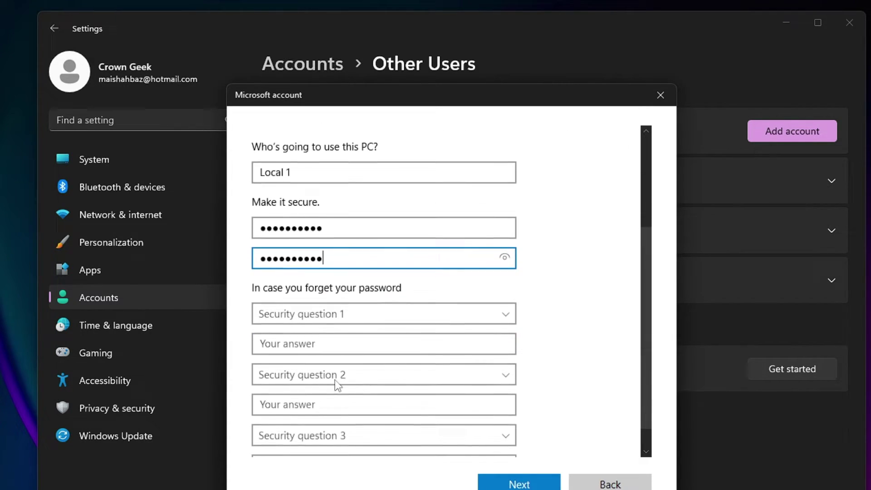
pyautogui.scroll(-2, 311, 301)
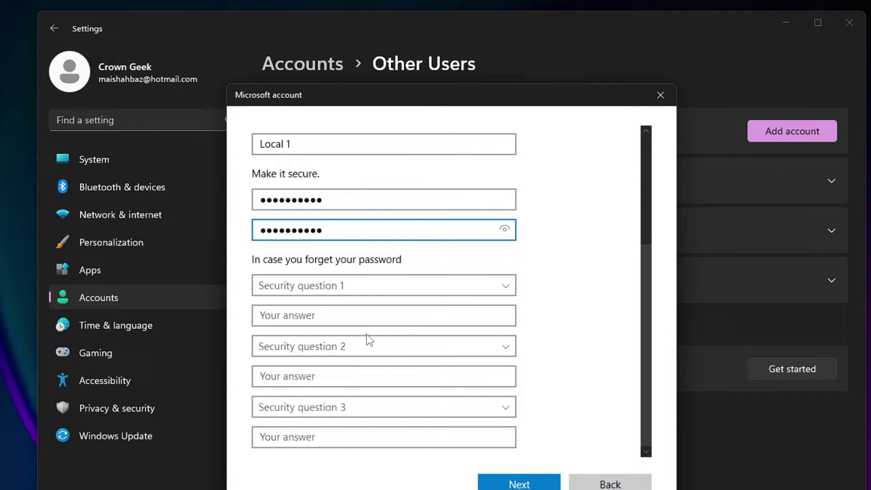
pyautogui.click(394, 285)
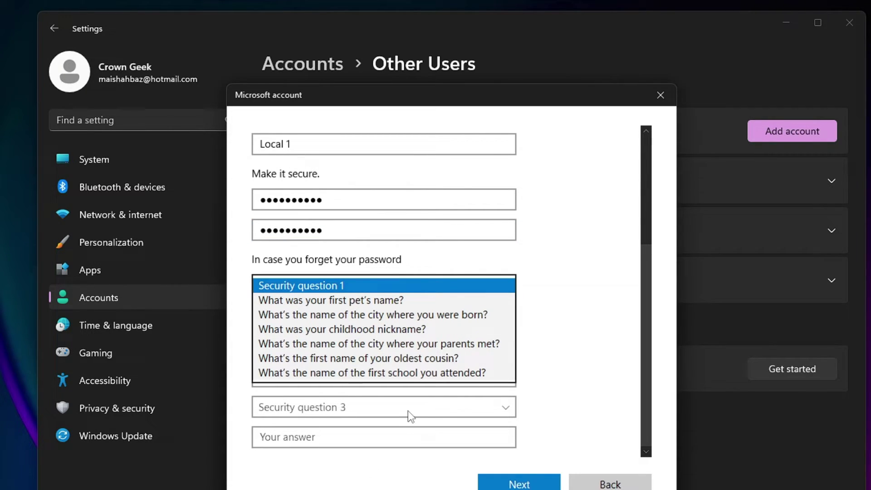
pyautogui.click(278, 300)
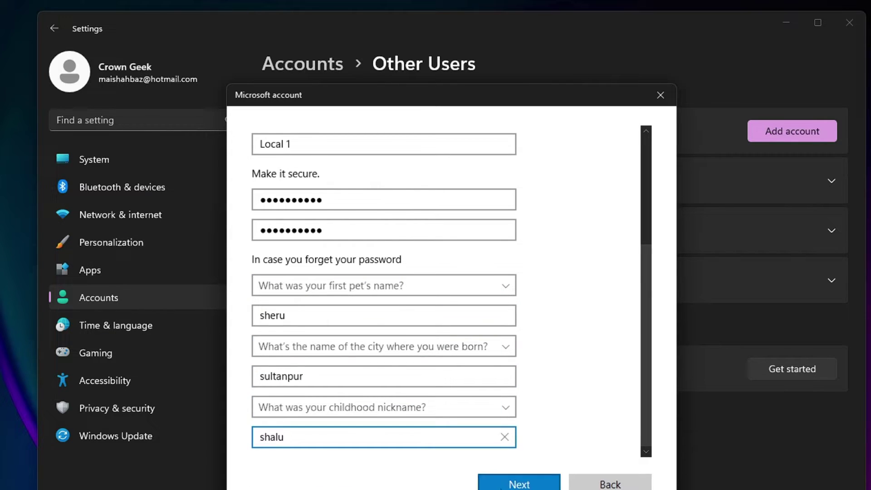
pyautogui.scroll(5, 471, 301)
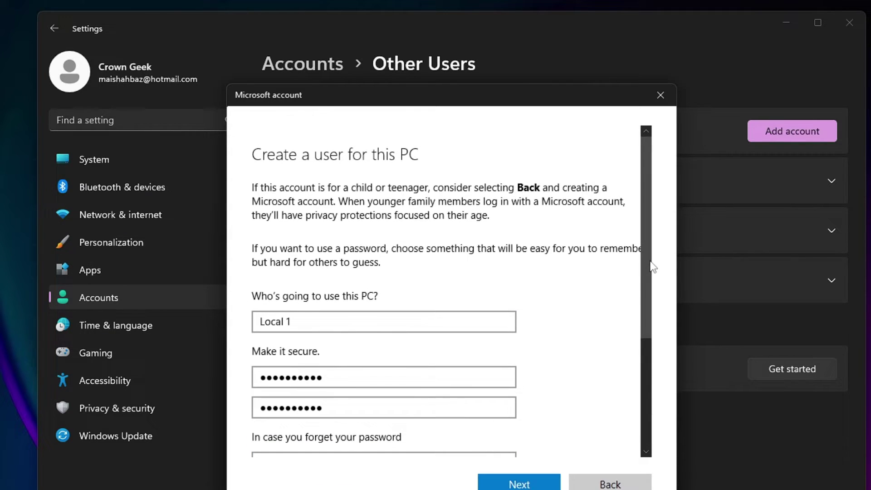
# Create Local 1, then view its Administrator and Standard User choices and cancel, leaving it Standard
pyautogui.click(520, 483)
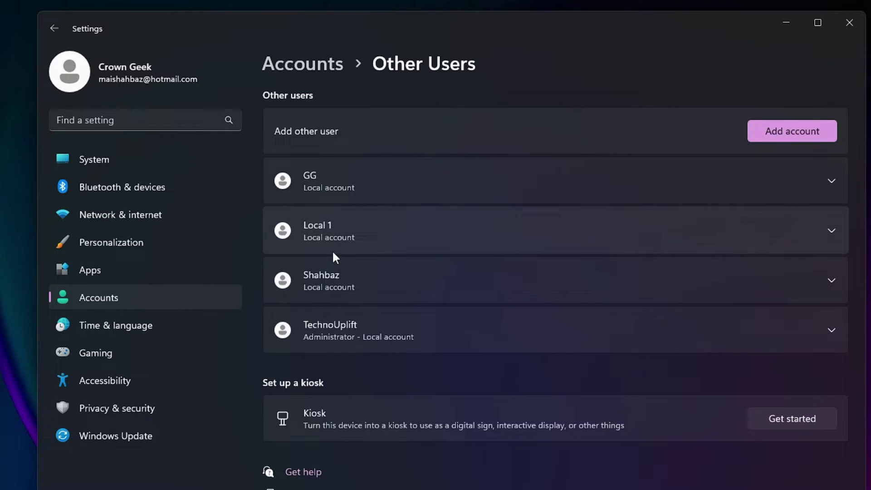
pyautogui.click(785, 232)
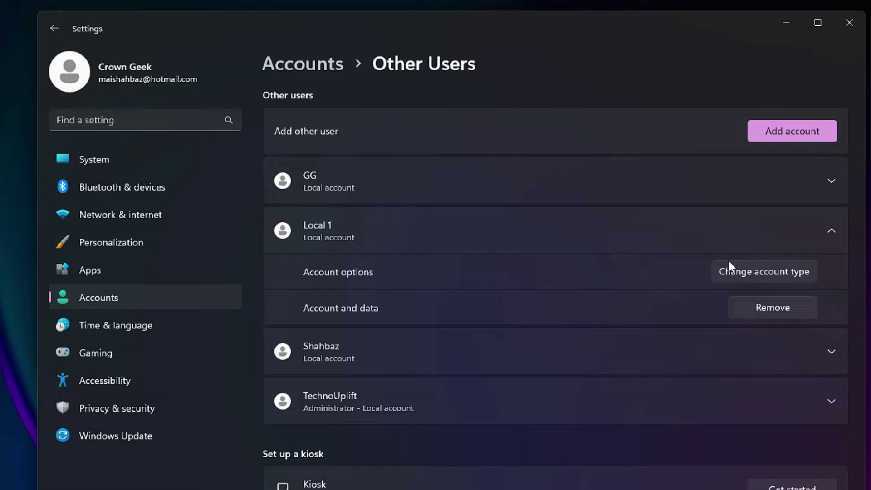
pyautogui.click(753, 272)
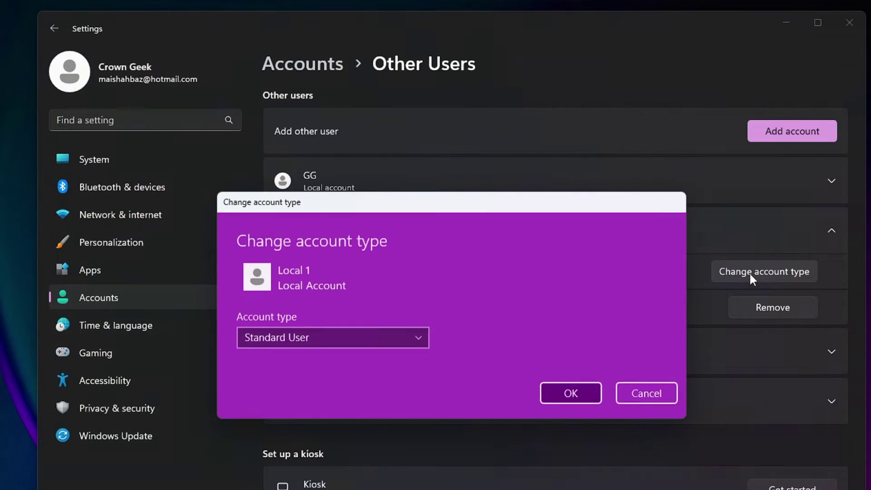
pyautogui.click(367, 334)
pyautogui.click(438, 306)
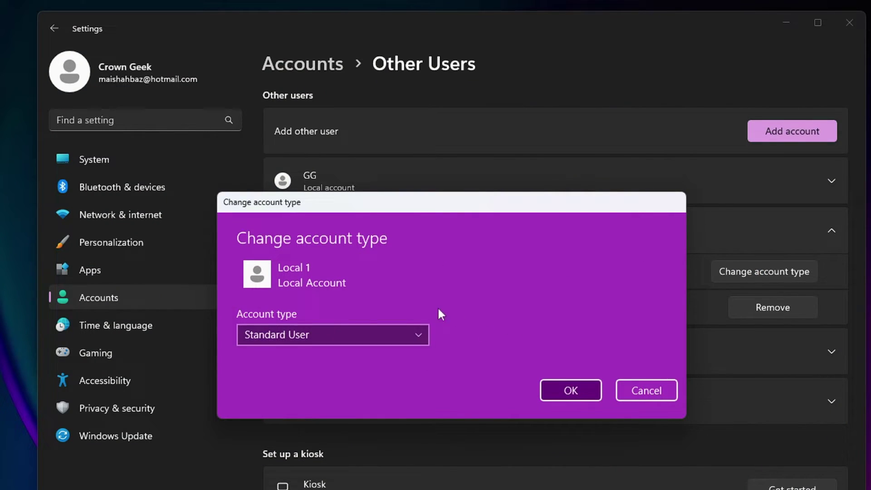
pyautogui.click(330, 334)
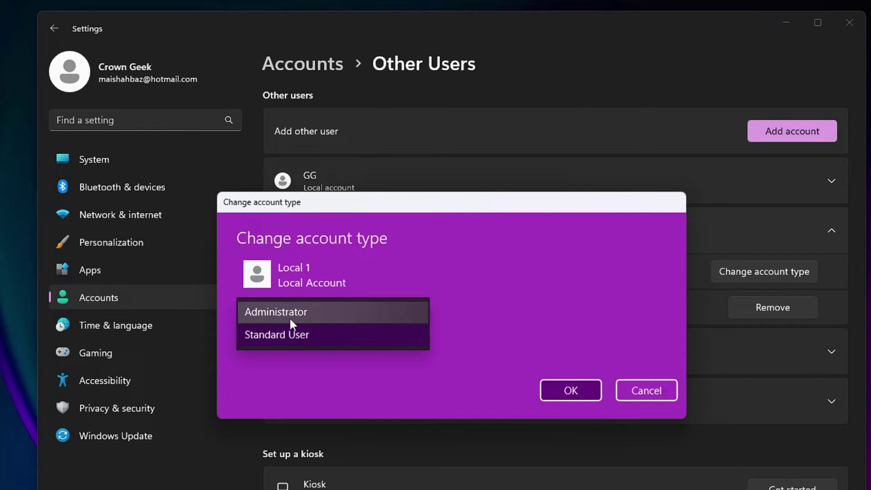
pyautogui.click(647, 385)
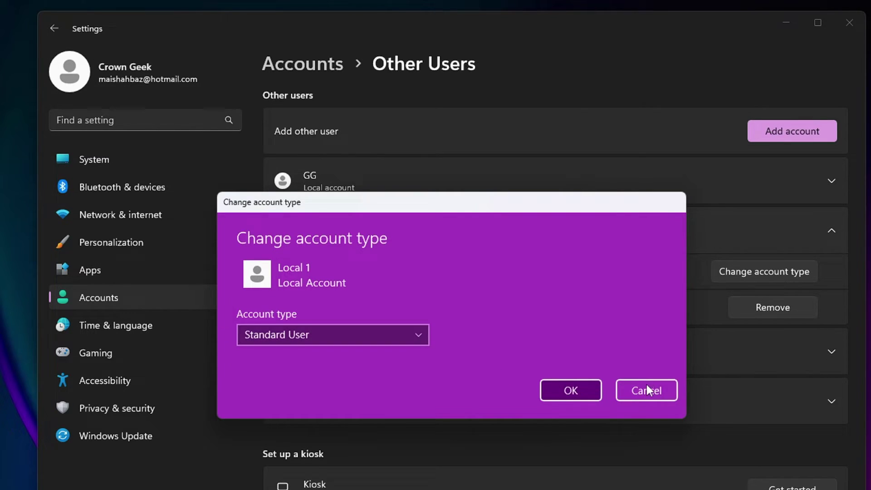
pyautogui.click(662, 390)
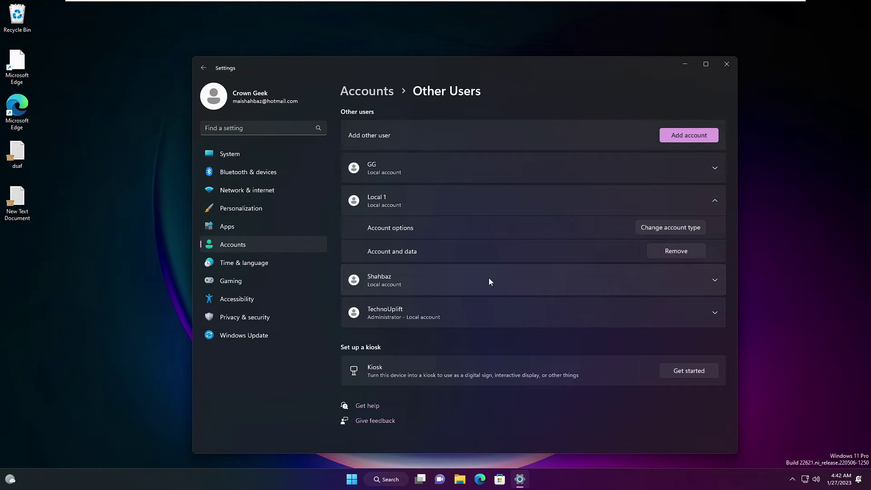
# Close Settings and open Computer Management at Local Users and Groups › Users
pyautogui.hotkey('alt', 'F4')
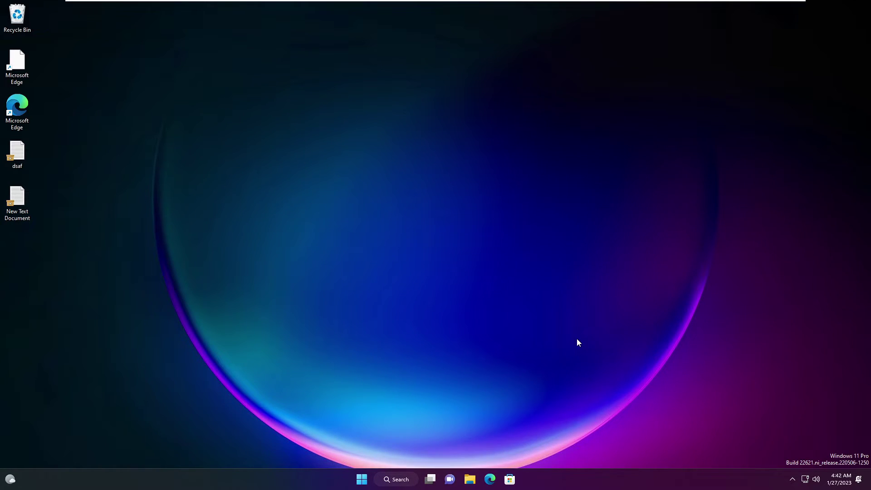
pyautogui.rightClick(361, 479)
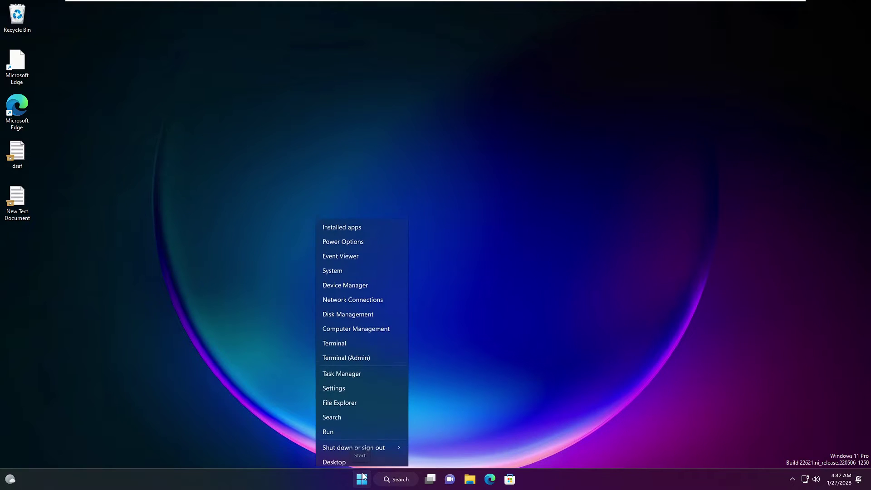
pyautogui.click(356, 324)
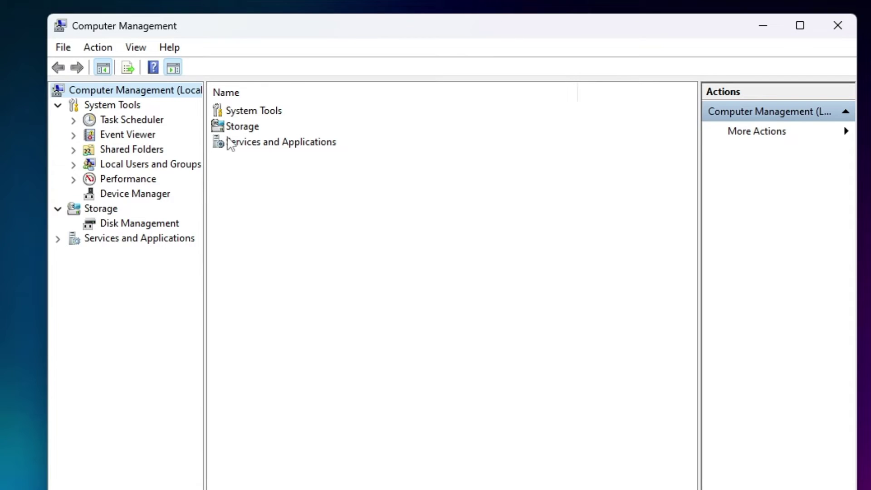
pyautogui.moveTo(359, 204); pyautogui.dragTo(376, 207)
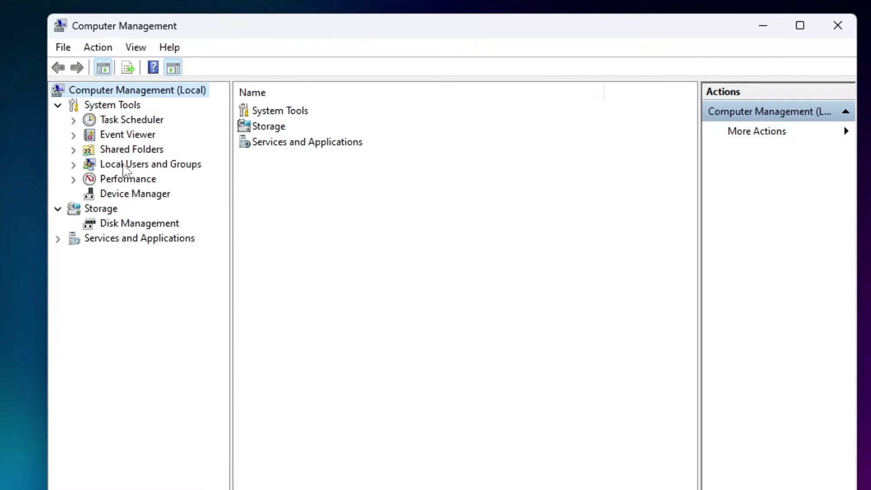
pyautogui.click(146, 168)
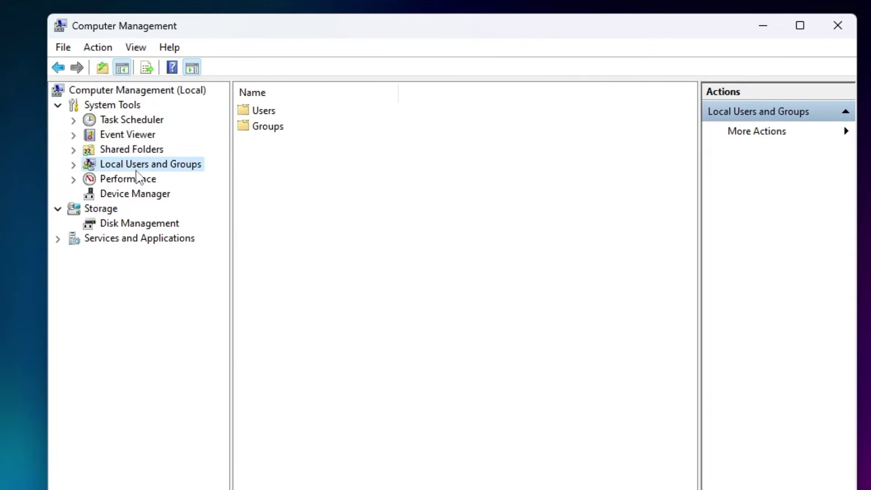
pyautogui.doubleClick(168, 169)
pyautogui.click(137, 181)
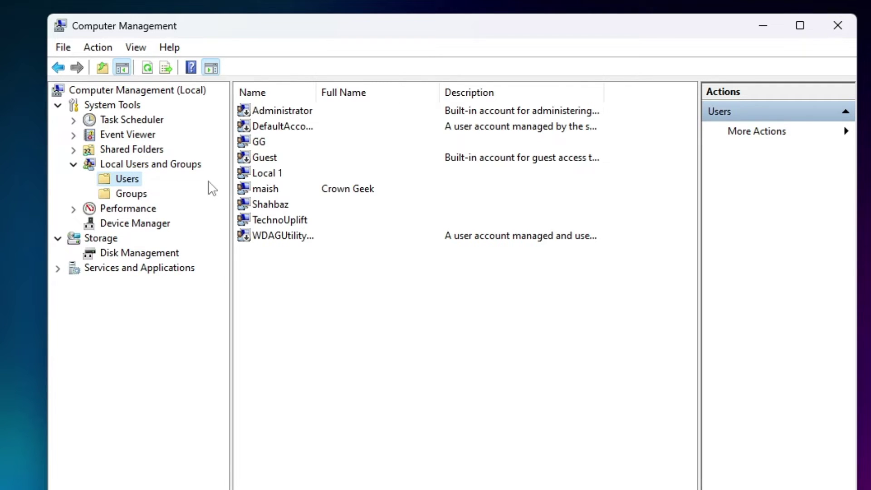
pyautogui.click(282, 160)
pyautogui.click(265, 177)
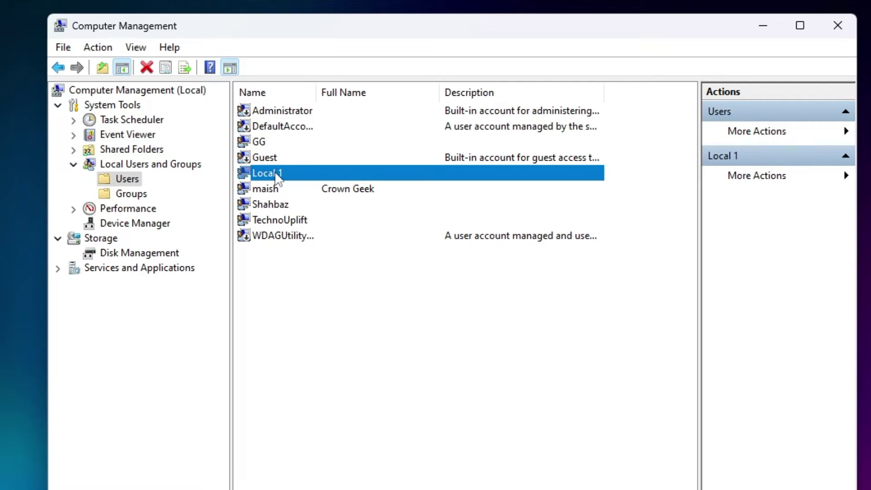
pyautogui.click(278, 206)
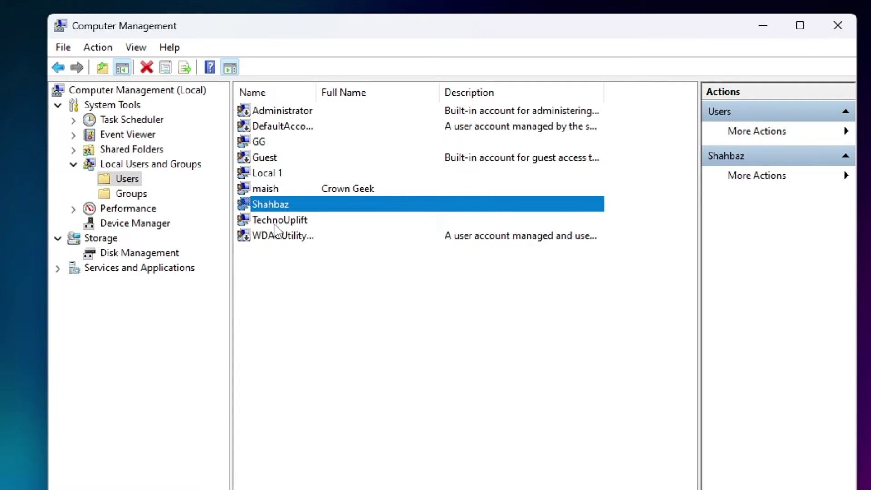
pyautogui.click(286, 235)
pyautogui.click(293, 219)
pyautogui.click(289, 145)
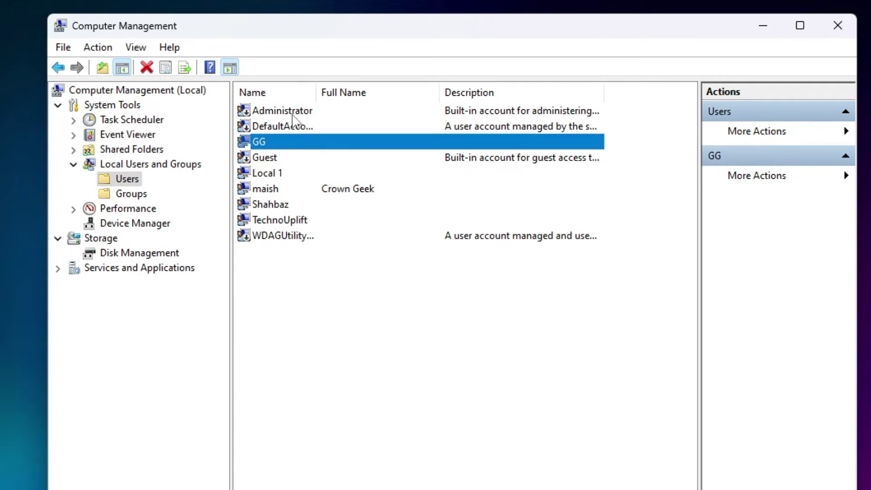
pyautogui.click(295, 113)
pyautogui.click(258, 160)
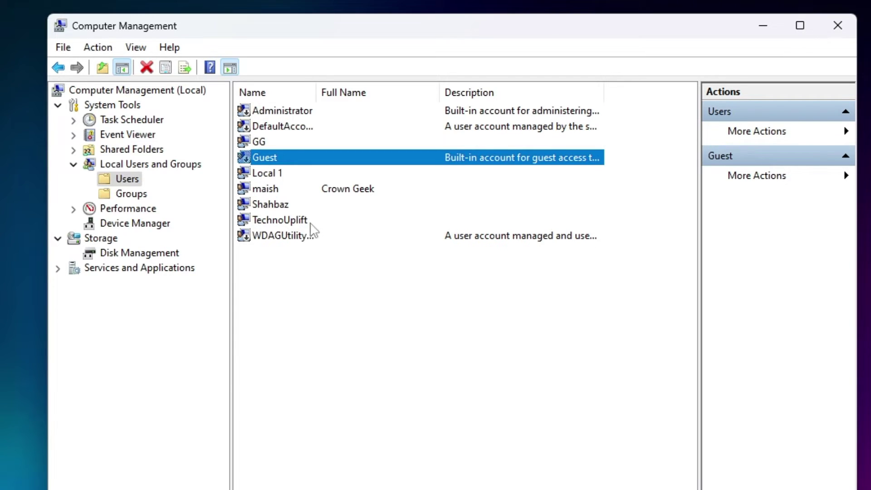
pyautogui.click(336, 192)
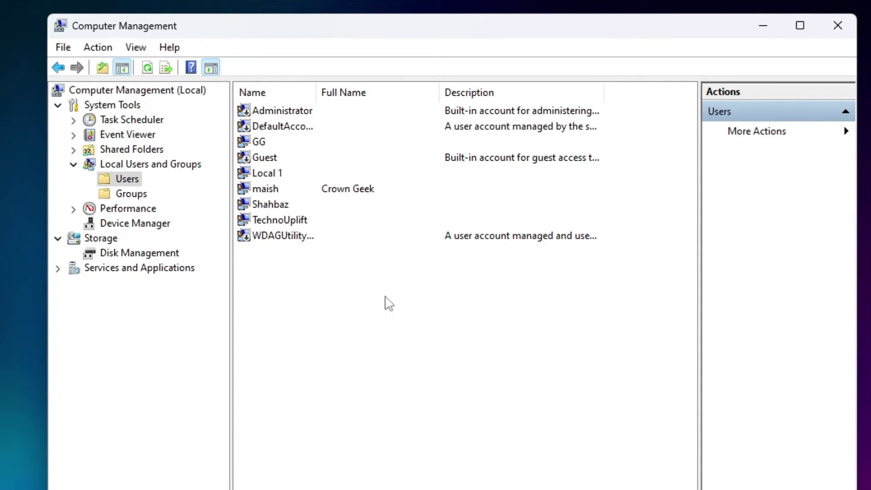
# Start a New User from the user list, naming it Local 2 and entering a password
pyautogui.rightClick(374, 304)
pyautogui.click(451, 320)
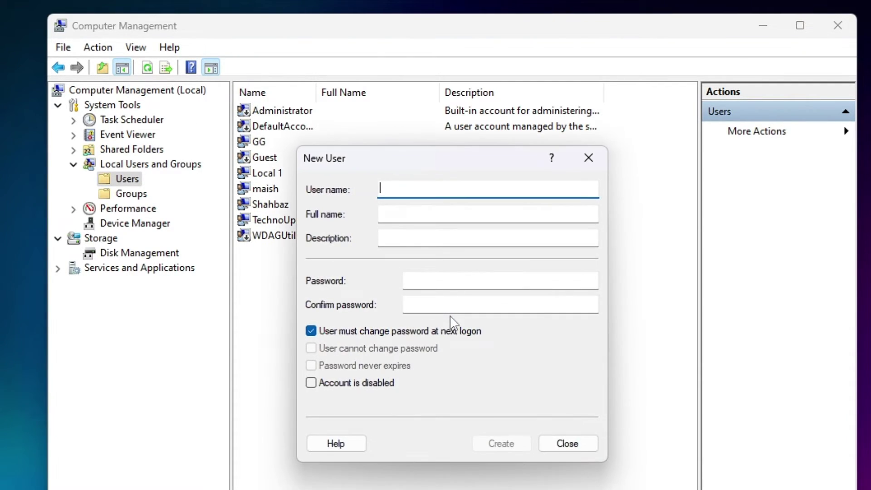
pyautogui.write('Local 2')
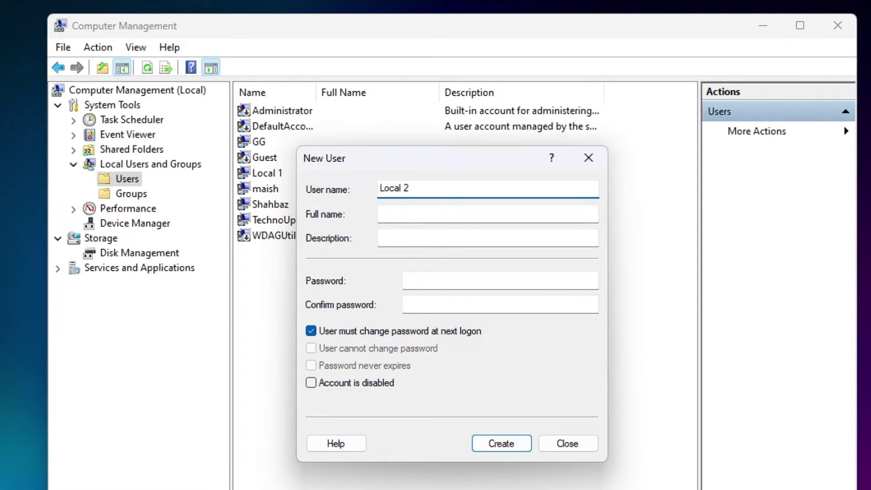
pyautogui.press('Tab')
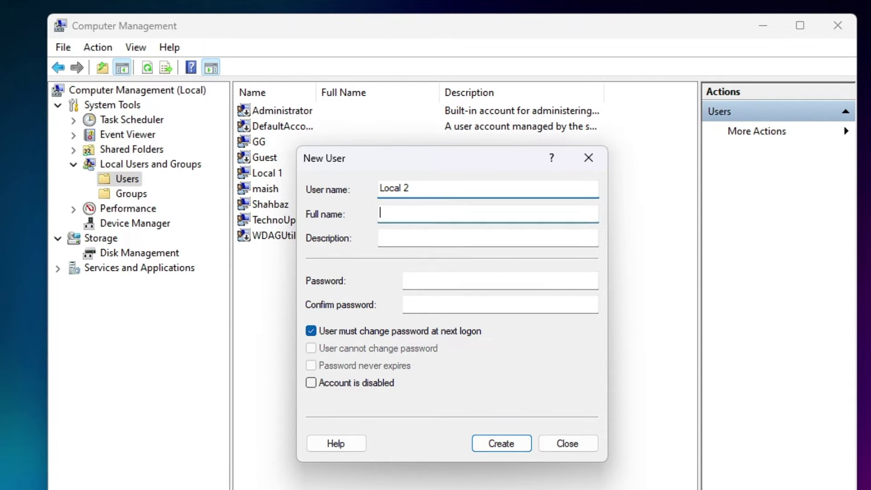
pyautogui.press('Tab')
pyautogui.press('Tab')
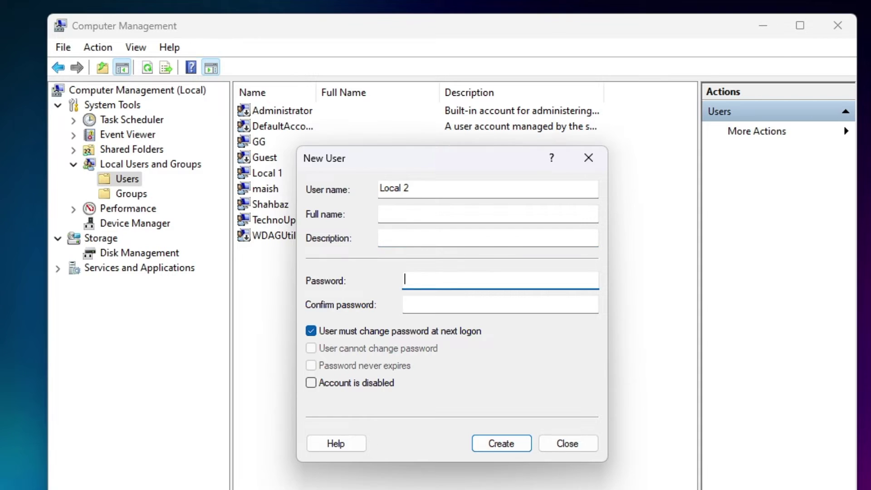
pyautogui.write('12345678910')
pyautogui.press('Tab')
pyautogui.write('12345678910')
# Clear the next-logon password change, tick Password never expires, and create the account
pyautogui.click(311, 331)
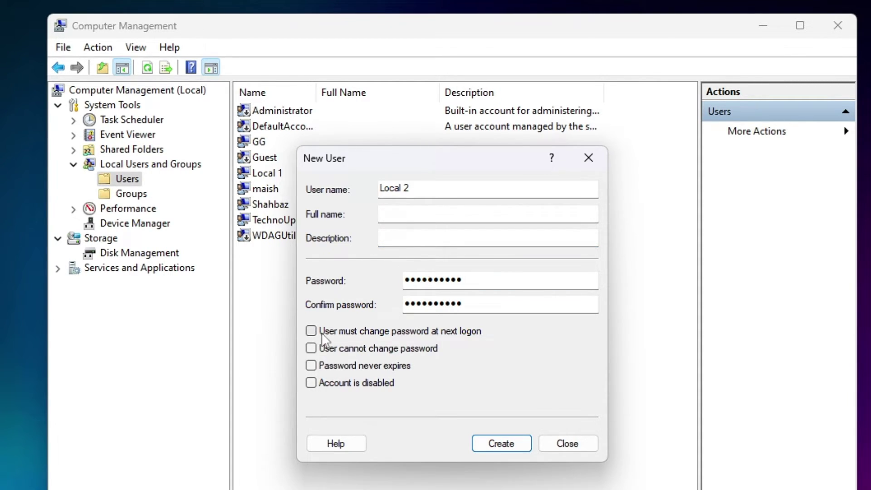
pyautogui.click(313, 332)
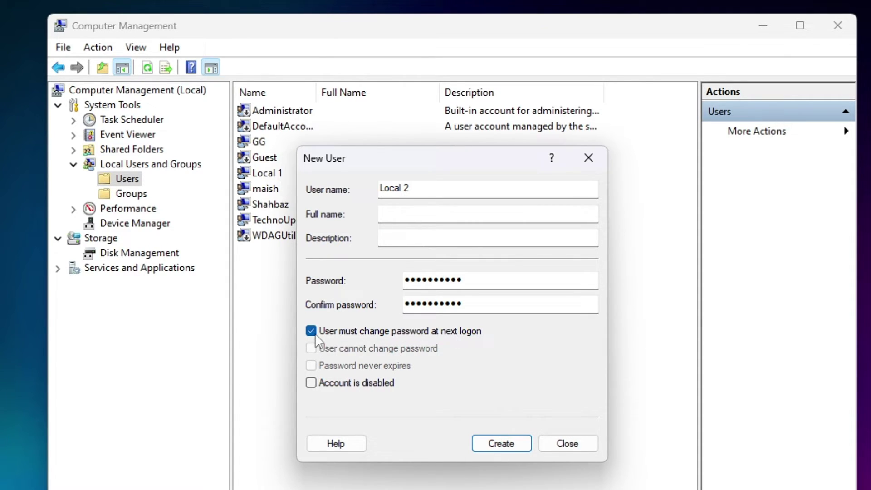
pyautogui.click(312, 332)
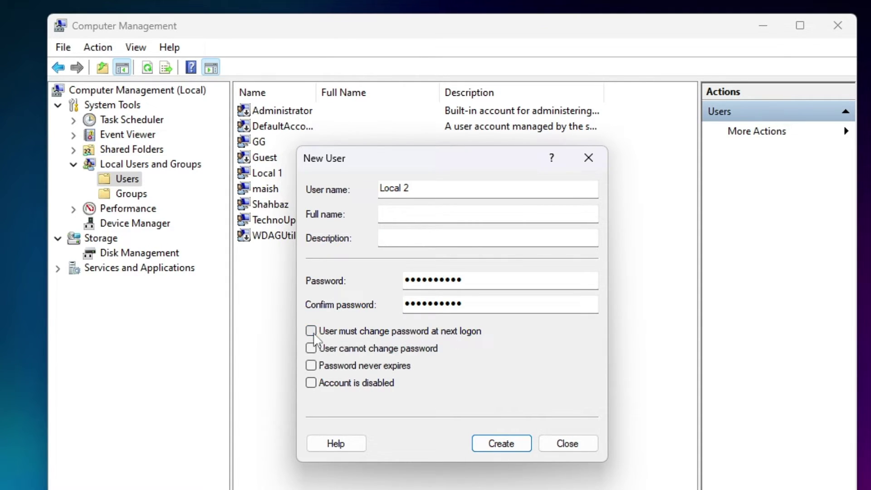
pyautogui.click(312, 367)
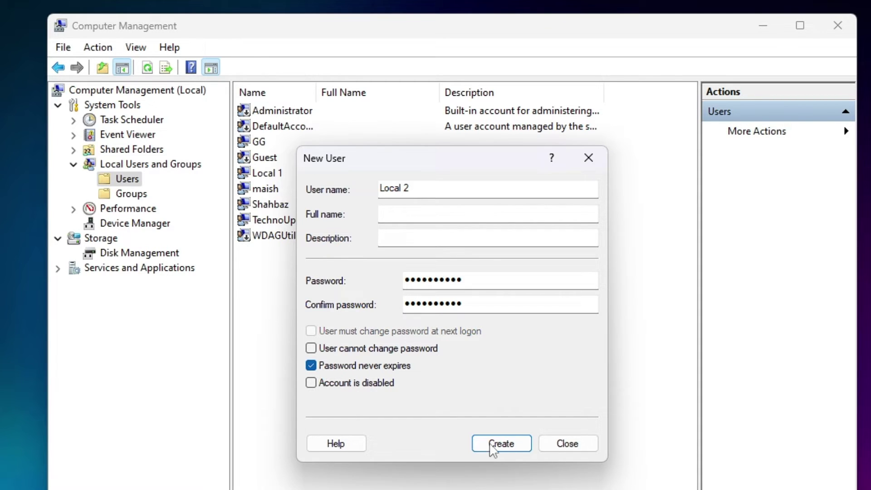
pyautogui.click(505, 444)
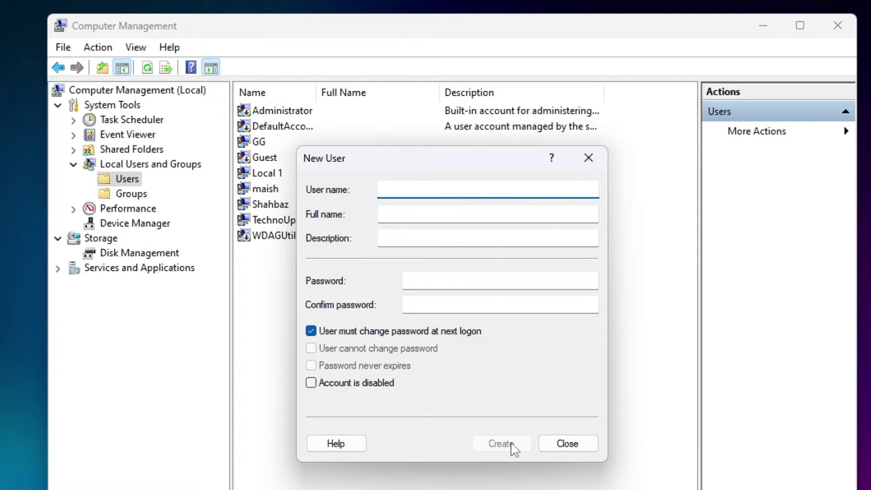
pyautogui.click(568, 444)
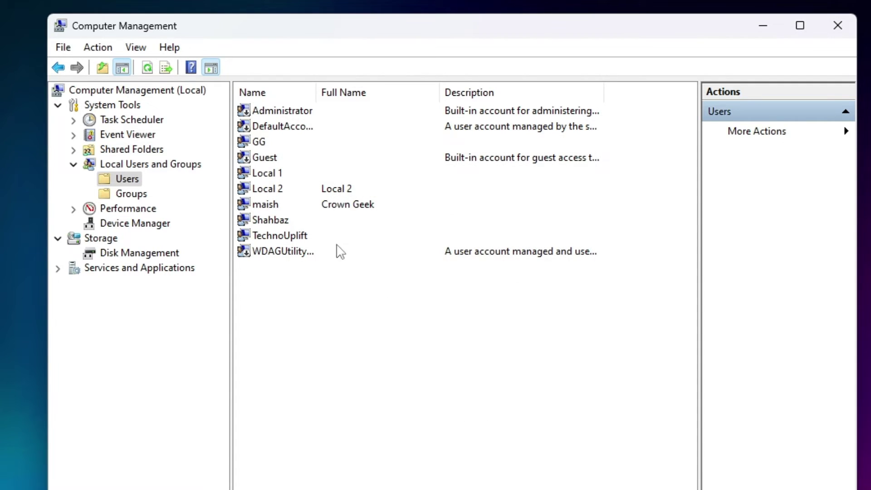
# Move from the Local 2 account to the Groups list, selecting Power Users
pyautogui.click(267, 190)
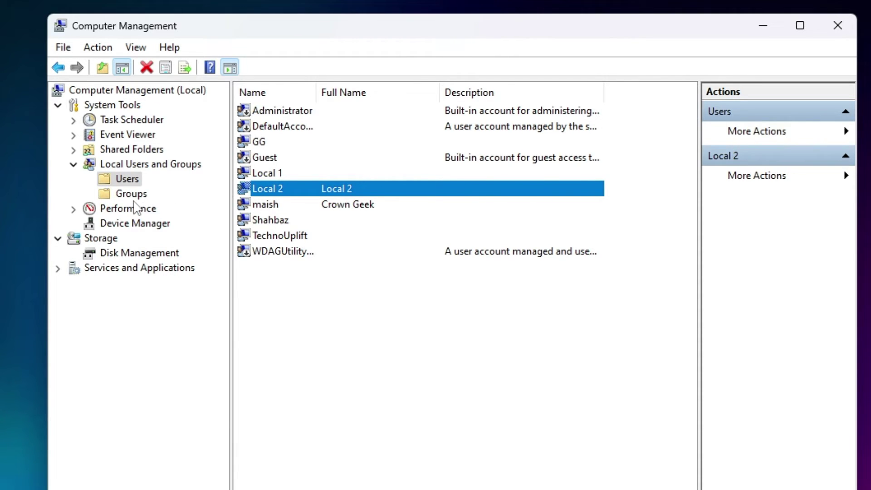
pyautogui.click(131, 193)
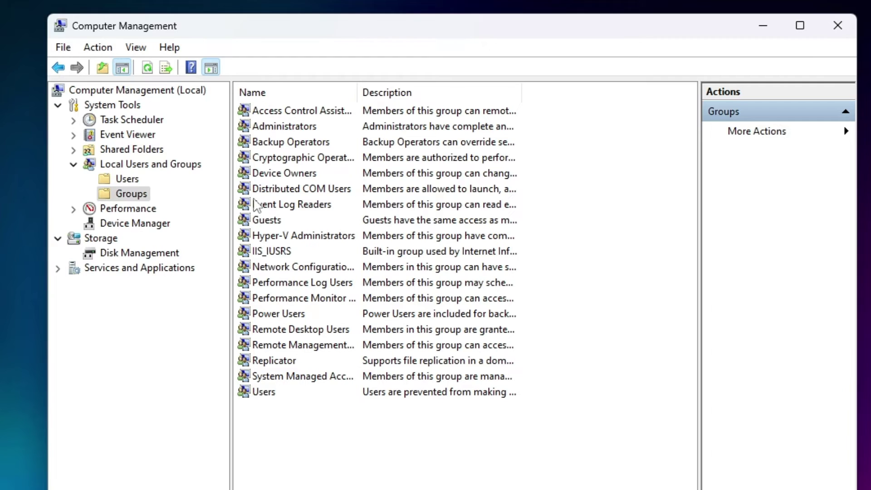
pyautogui.click(278, 313)
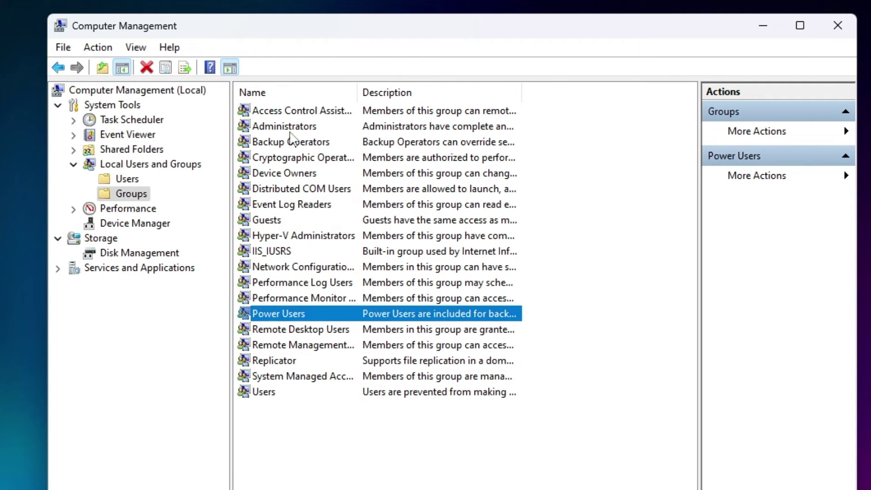
# Open the Administrators group properties and add 'local 2' using Check Names
pyautogui.click(297, 130)
pyautogui.doubleClick(316, 131)
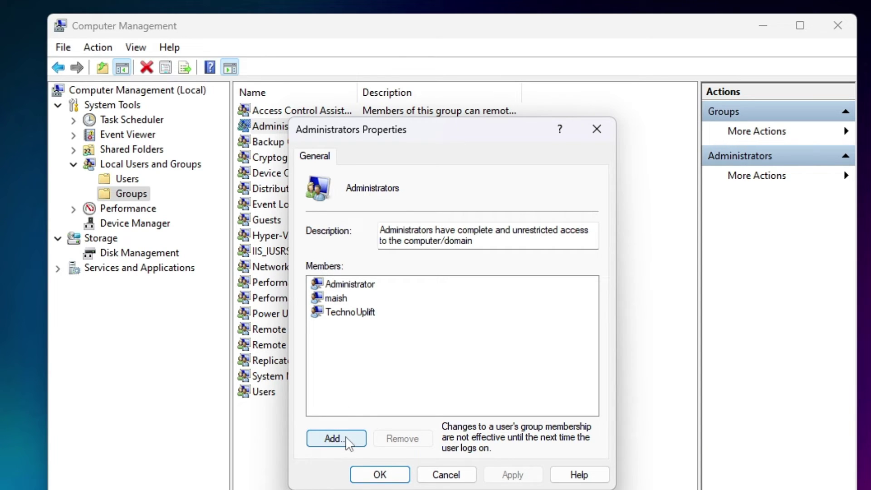
pyautogui.click(334, 439)
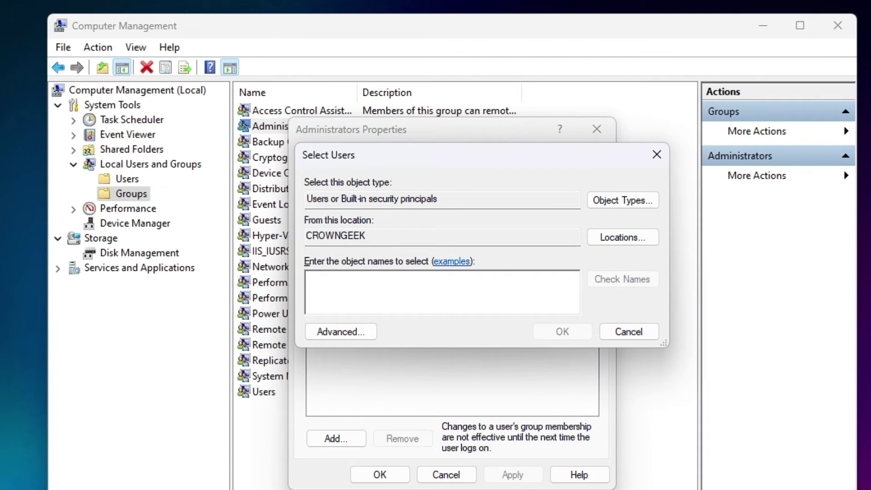
pyautogui.write('local')
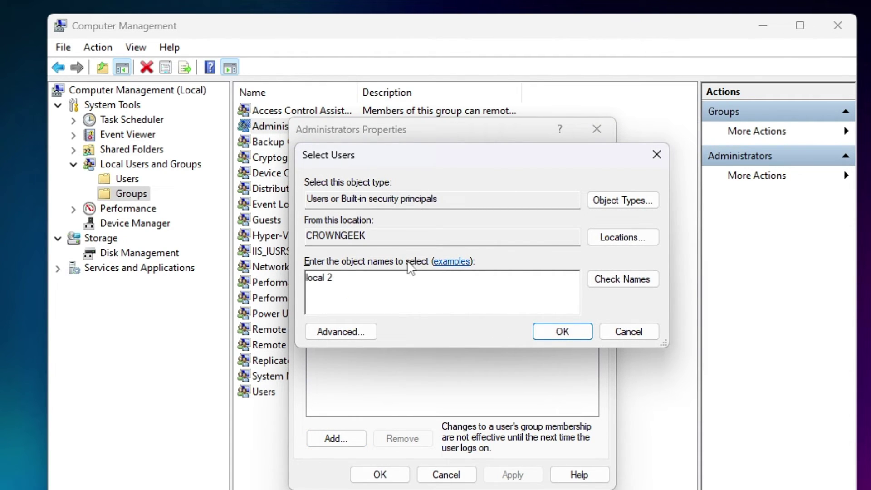
pyautogui.write(' 2')
pyautogui.click(629, 285)
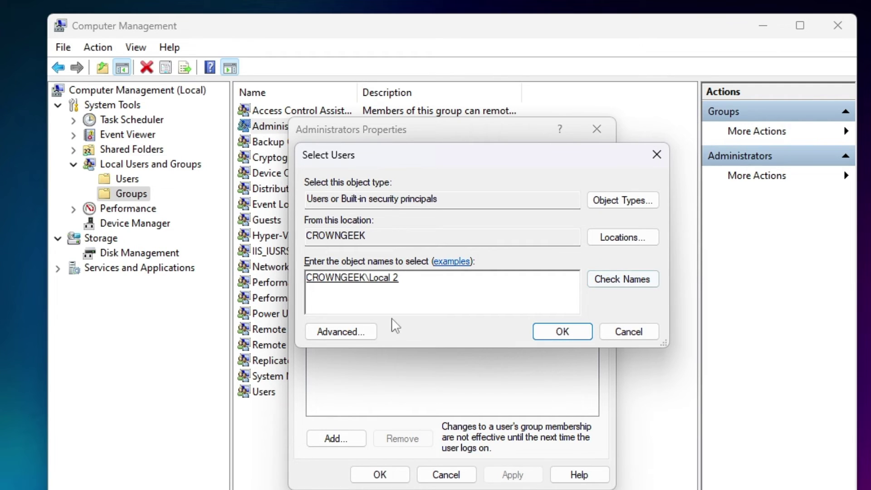
pyautogui.click(562, 332)
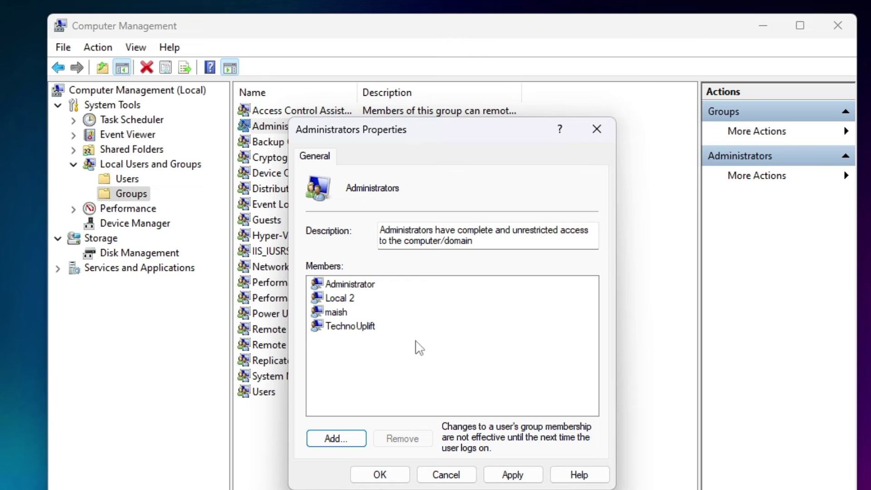
# Check Local 2 in the member list, then apply and save the change
pyautogui.click(333, 312)
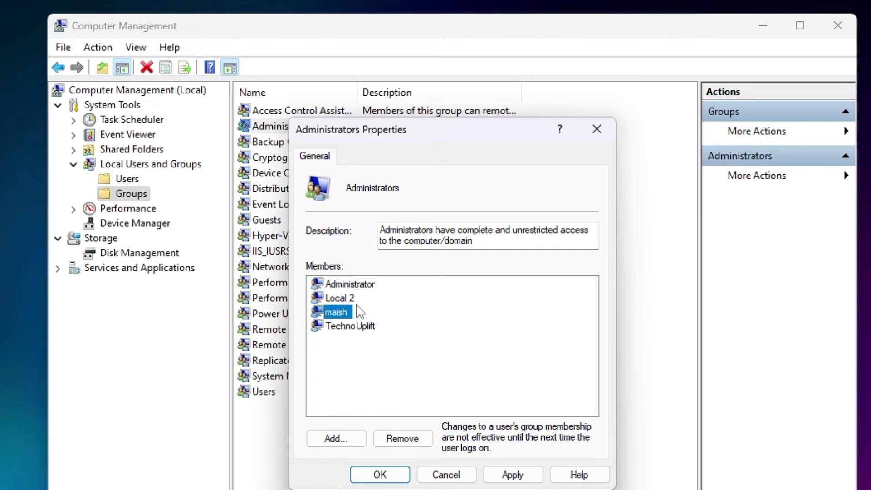
pyautogui.click(356, 303)
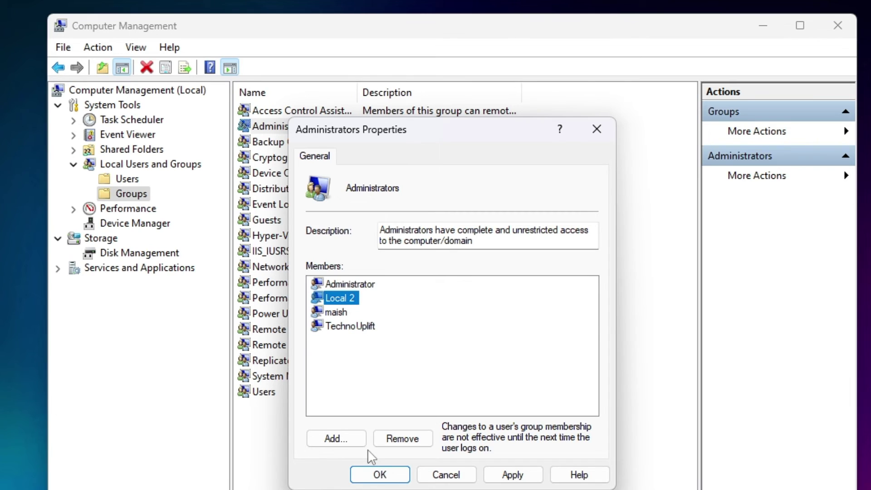
pyautogui.click(521, 477)
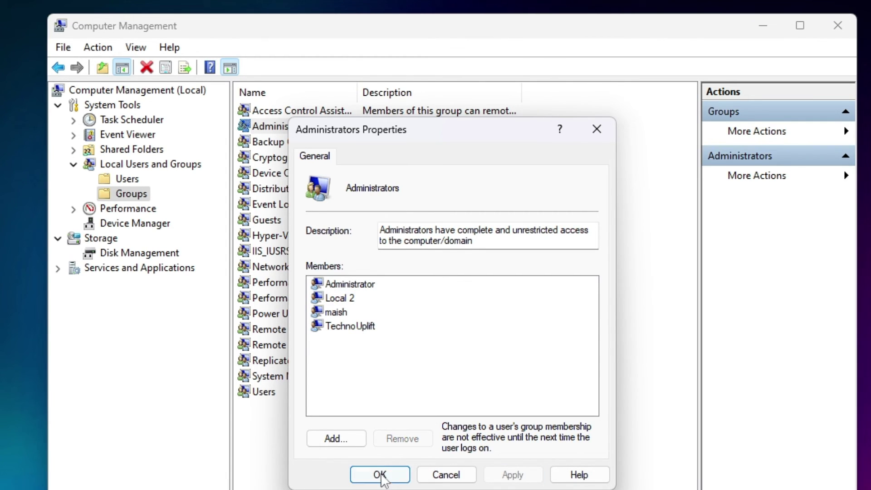
pyautogui.click(381, 475)
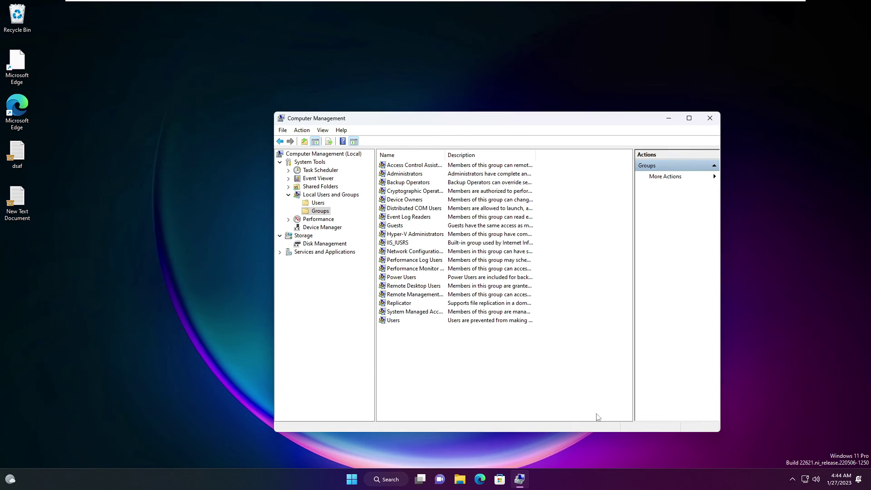